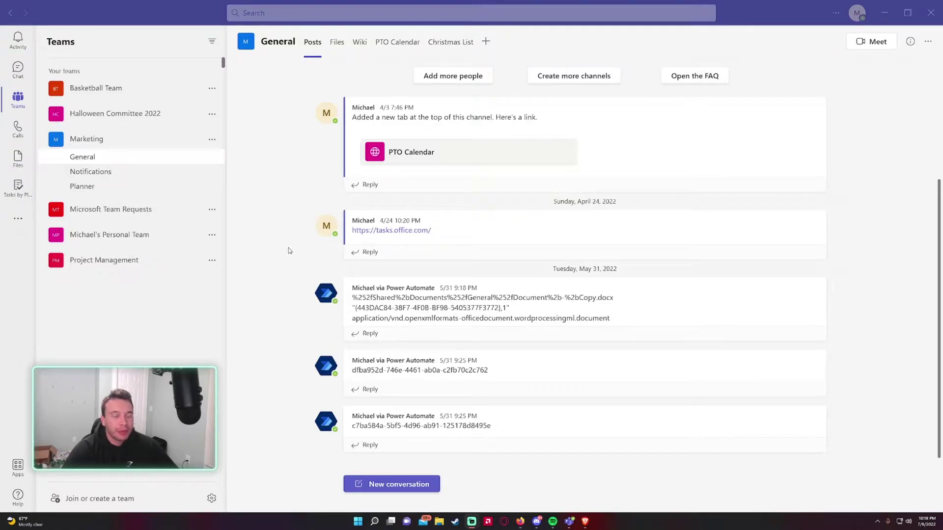
# Look at the chat list, then return to the teams and open the Marketing team's General channel.
pyautogui.click(18, 70)
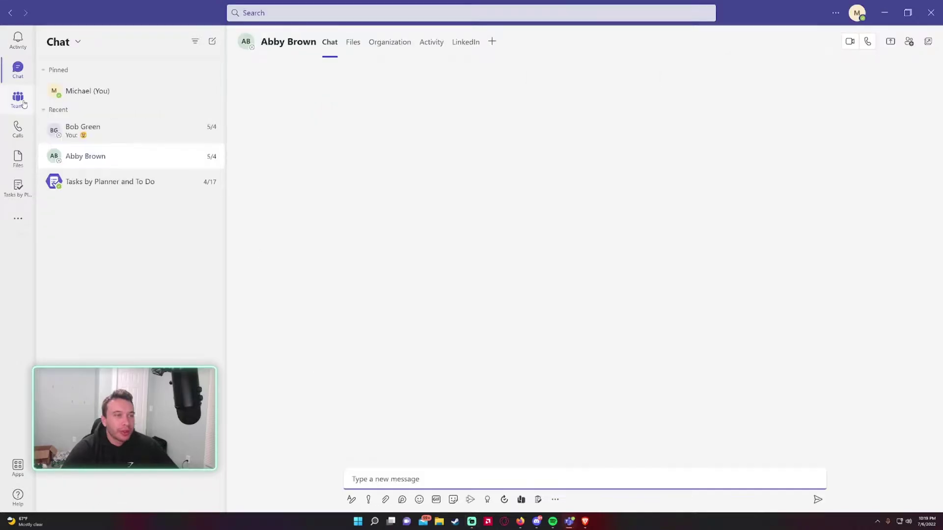
pyautogui.click(21, 102)
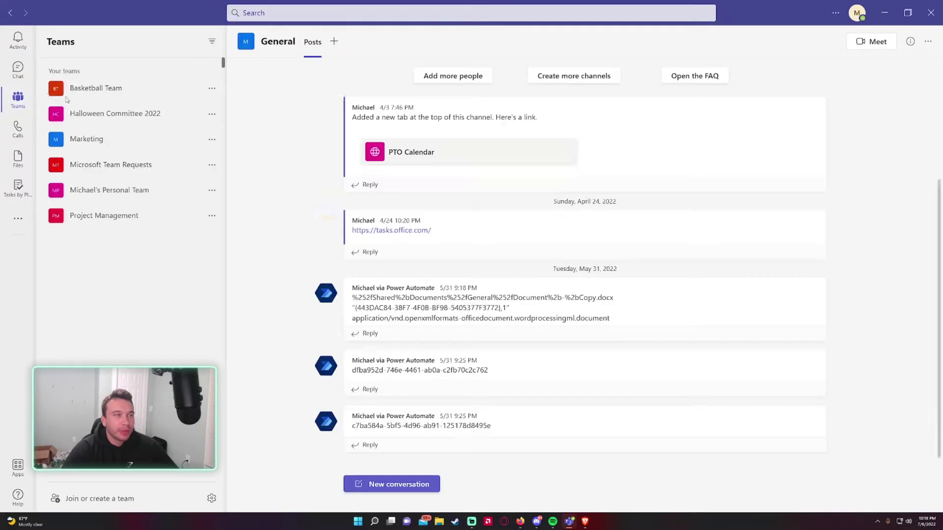
pyautogui.click(95, 139)
pyautogui.click(96, 157)
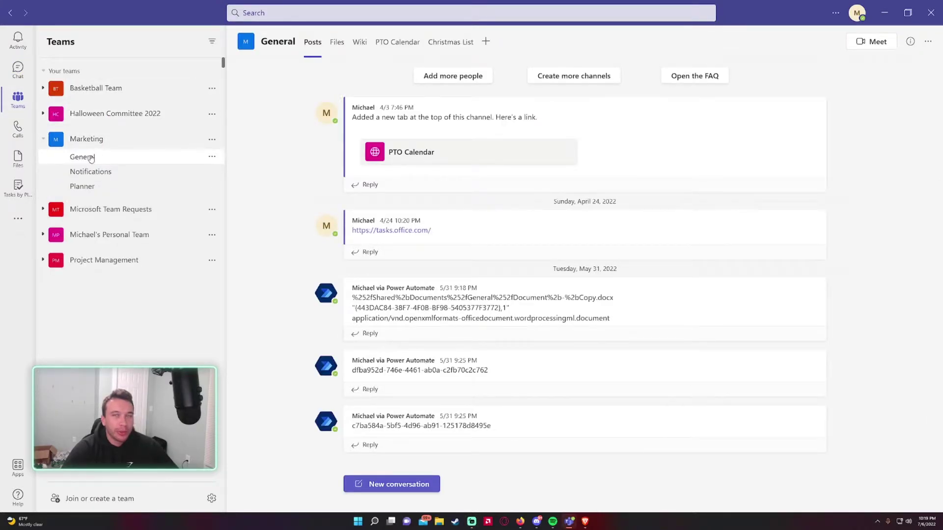
# Open the management page of the Marketing team and expand its members and guests list.
pyautogui.click(213, 141)
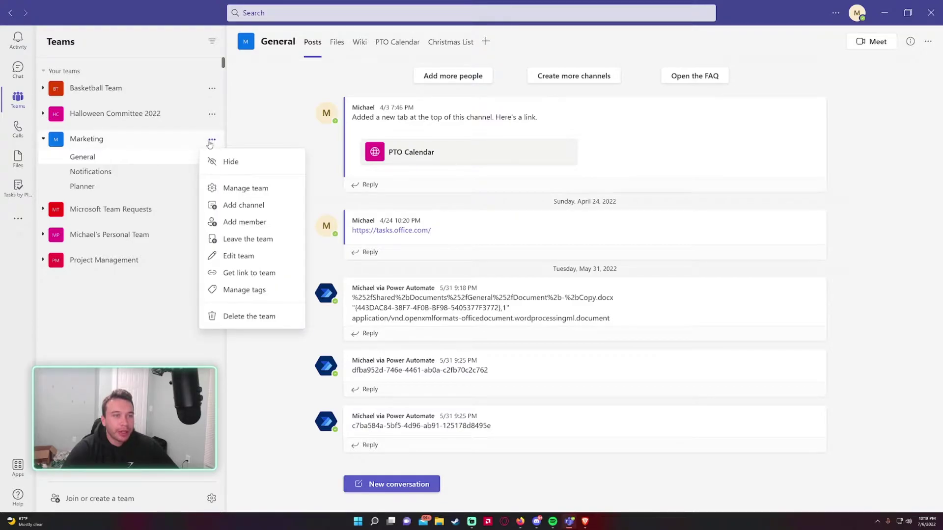
pyautogui.click(227, 189)
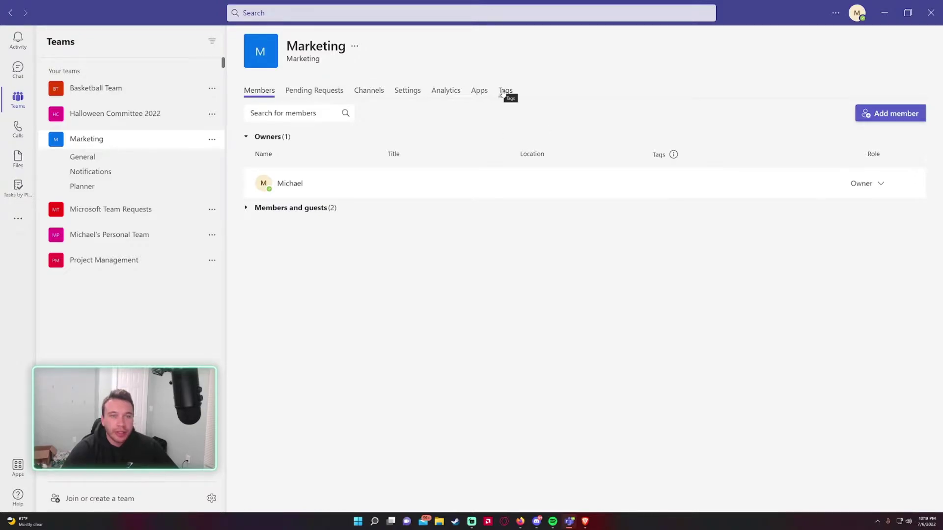
pyautogui.click(502, 93)
pyautogui.click(259, 91)
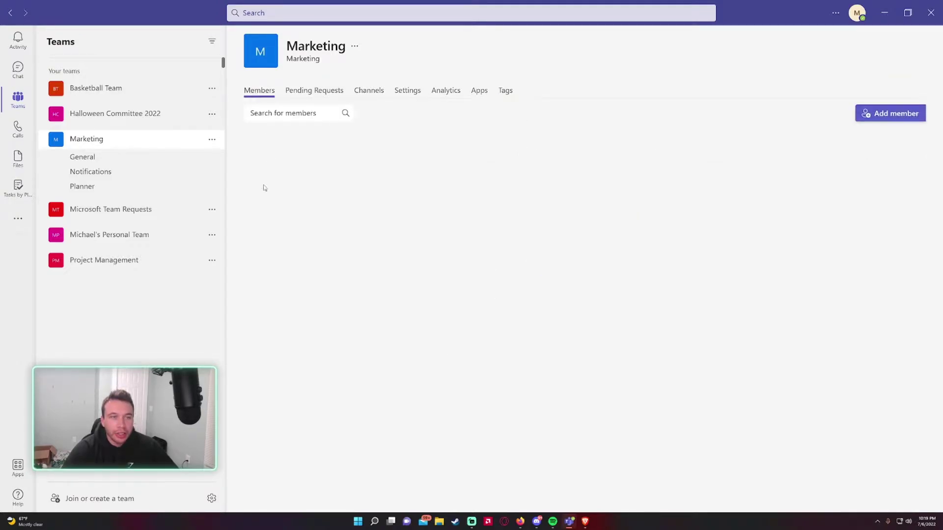
pyautogui.click(245, 207)
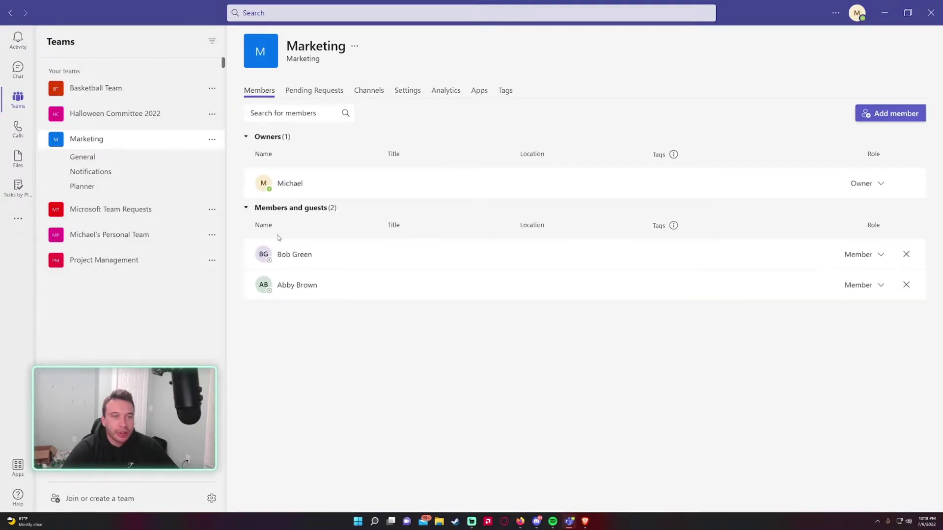
# Start a new tag for the Marketing team and name it "Interns".
pyautogui.click(505, 93)
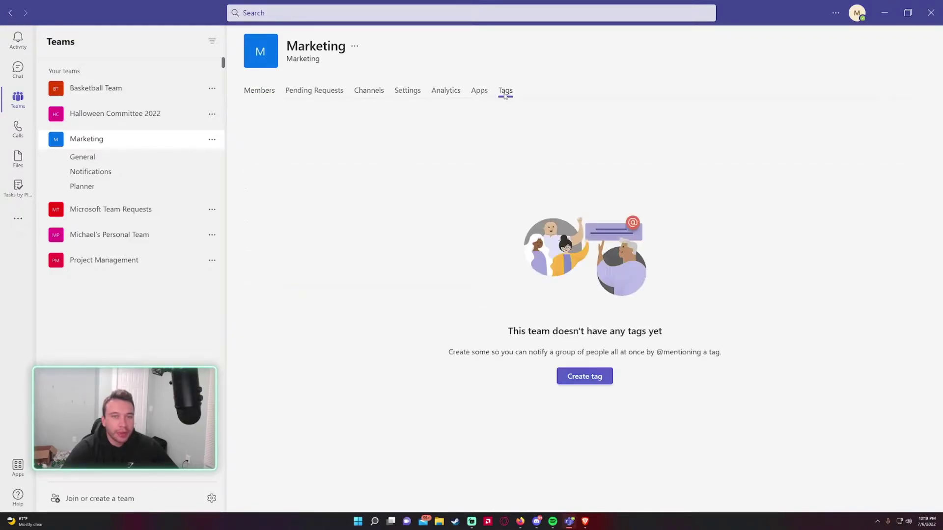
pyautogui.click(592, 378)
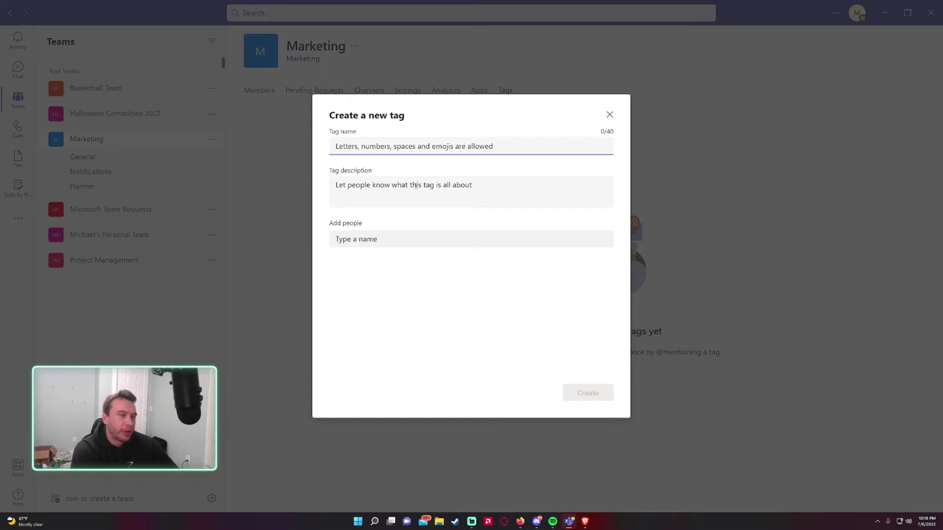
pyautogui.write('Interns')
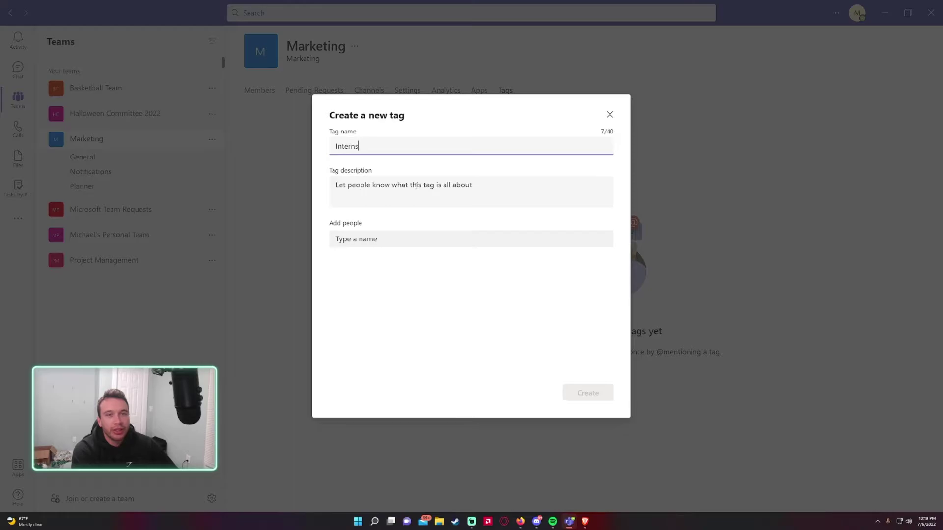
pyautogui.write('s')
pyautogui.press('Tab')
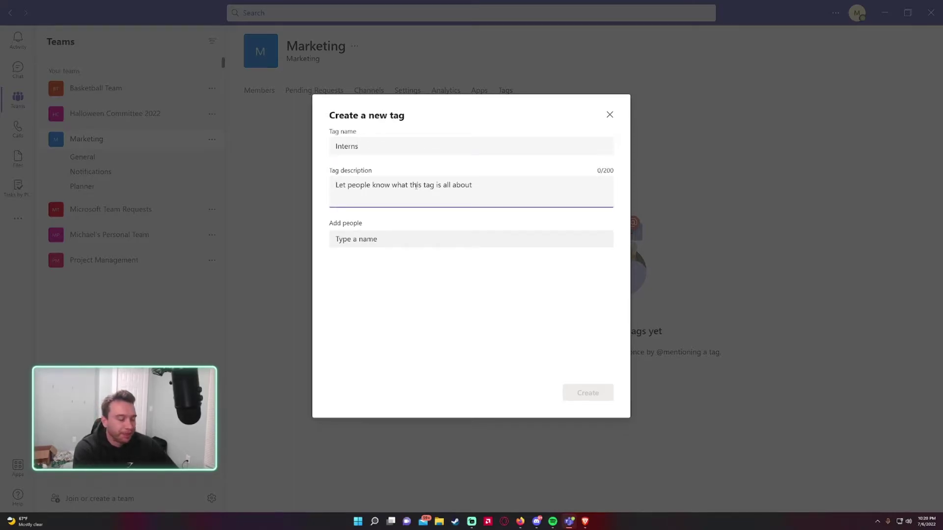
# Set the tag description to "Tag for Interns".
pyautogui.write('Tab')
pyautogui.write(' for I')
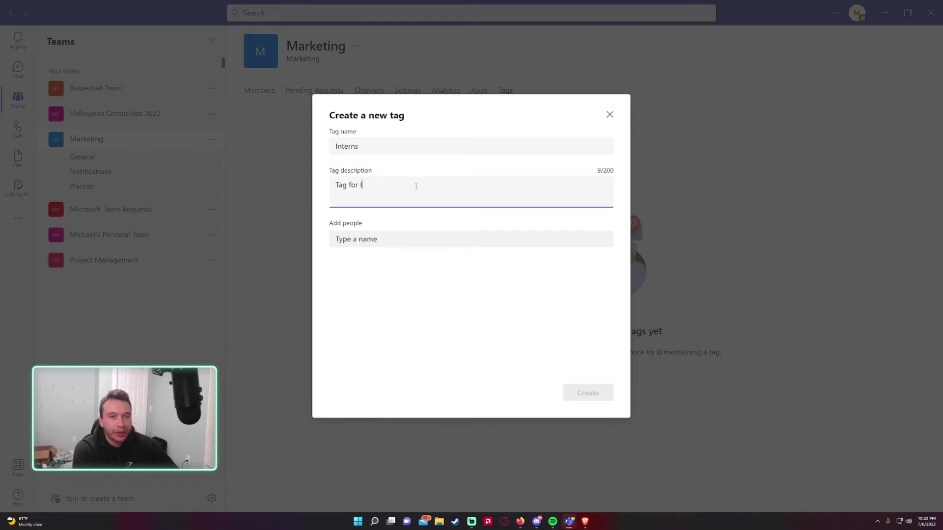
pyautogui.write('nterns')
pyautogui.press('Tab')
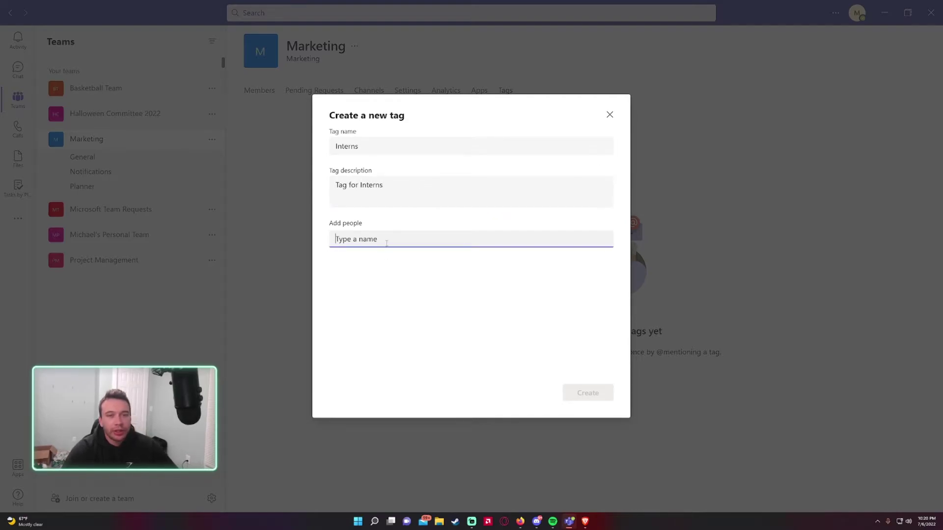
# Add the second person in the members and guests list to the Interns tag and create the tag.
pyautogui.write('Mickey')
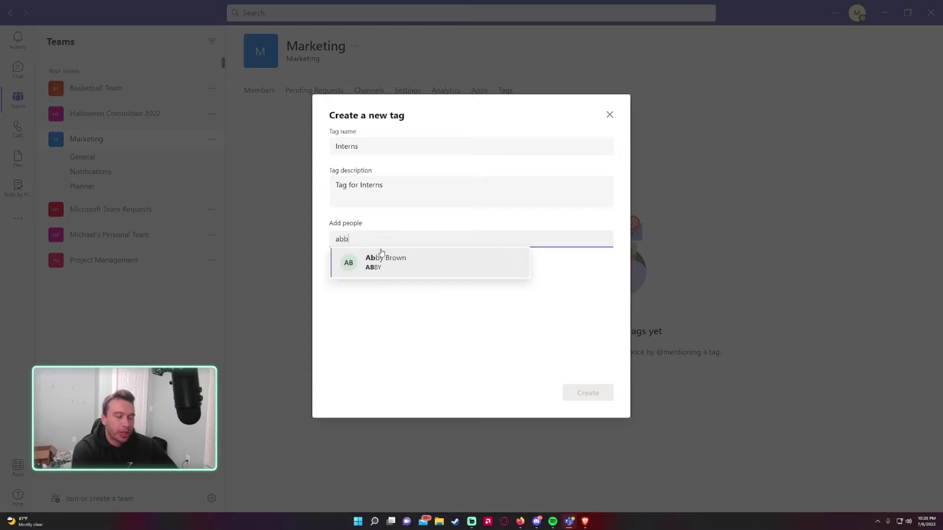
pyautogui.click(400, 261)
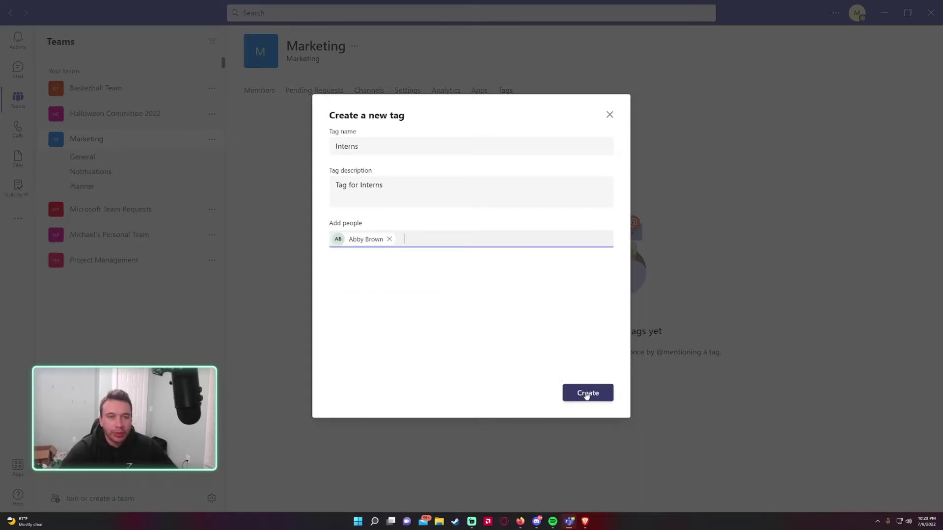
pyautogui.click(584, 394)
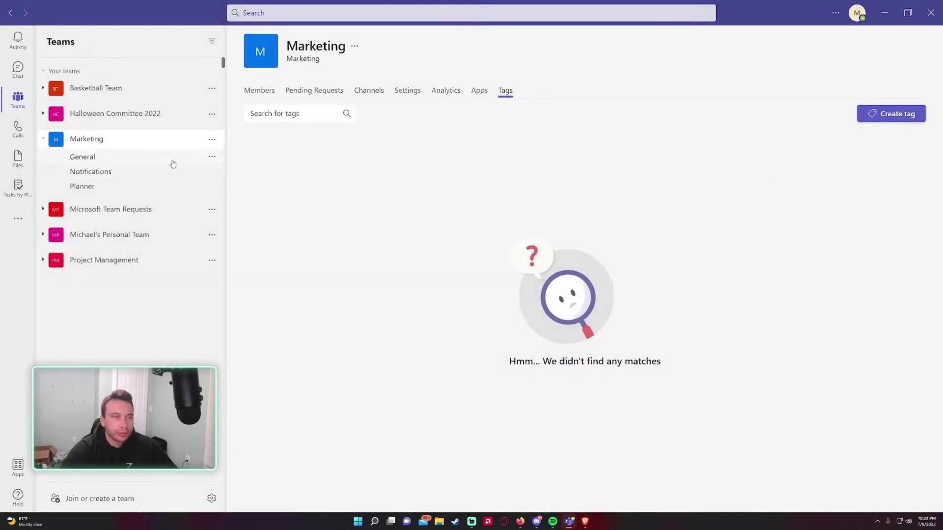
# Reload the Marketing team's tag list through the General channel and view the details of the Interns tag.
pyautogui.click(164, 153)
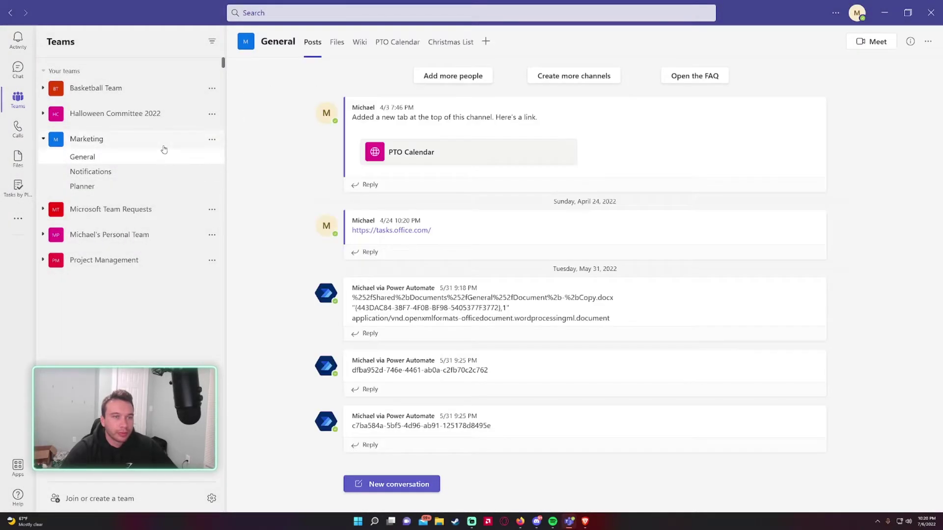
pyautogui.click(167, 146)
pyautogui.click(212, 139)
pyautogui.click(231, 183)
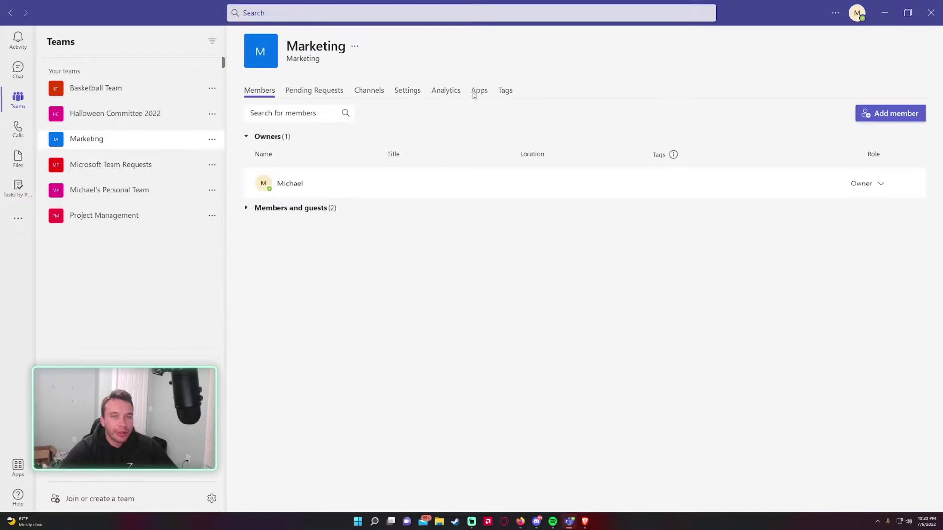
pyautogui.click(504, 91)
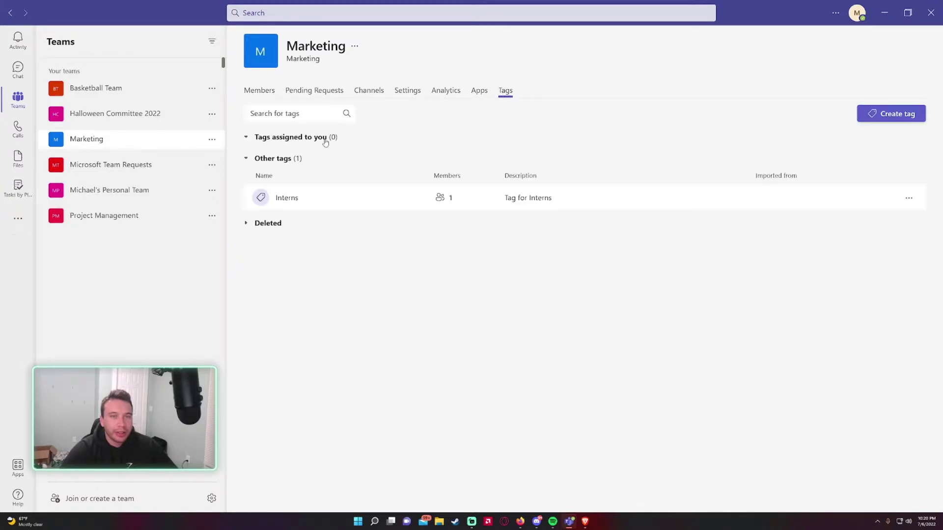
pyautogui.click(262, 196)
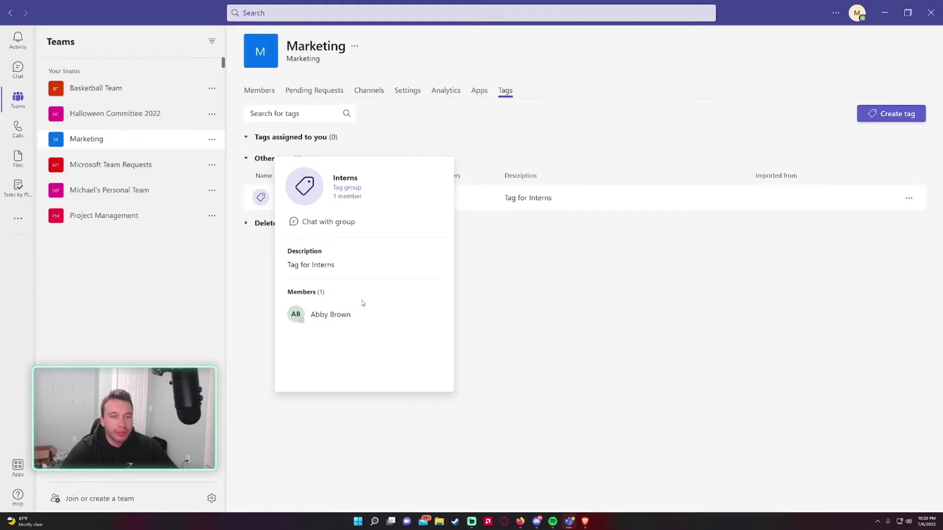
# Start a second tag named "Designers" with the description "Tag for Designers".
pyautogui.click(891, 113)
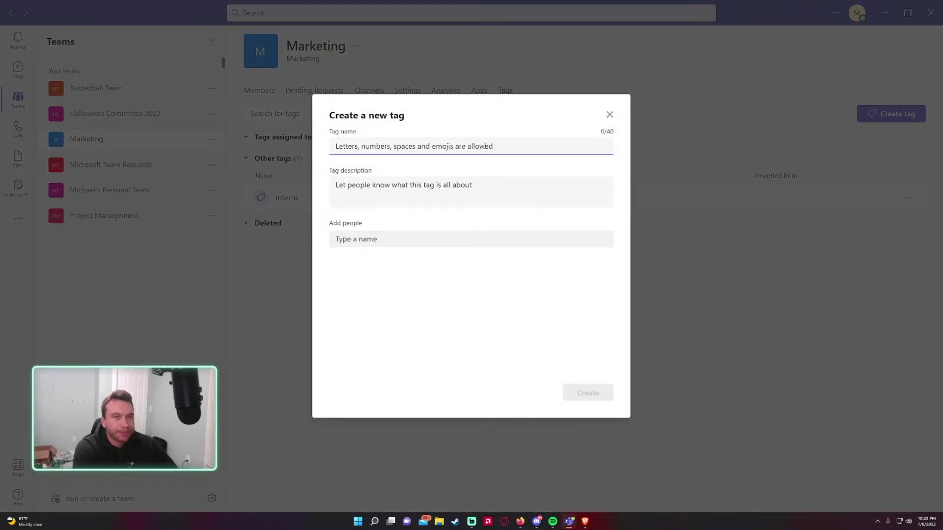
pyautogui.write('Designers')
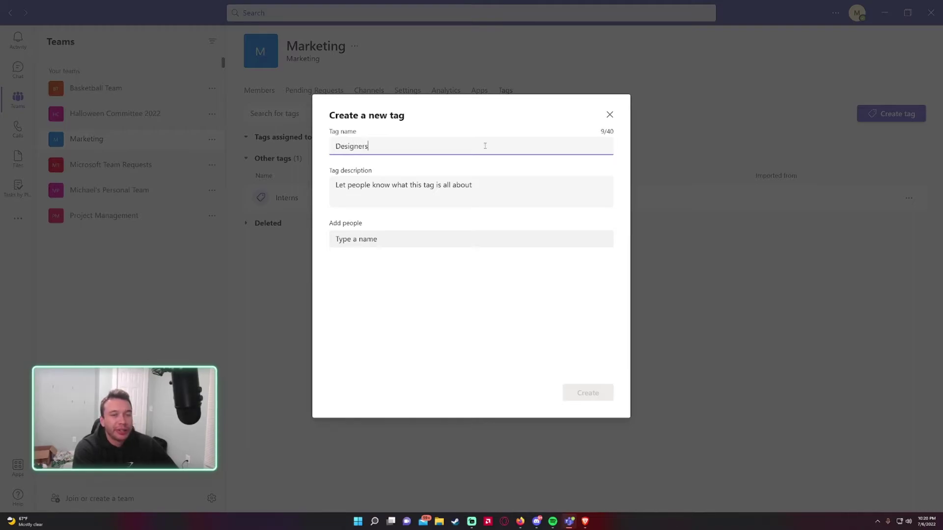
pyautogui.press('Tab')
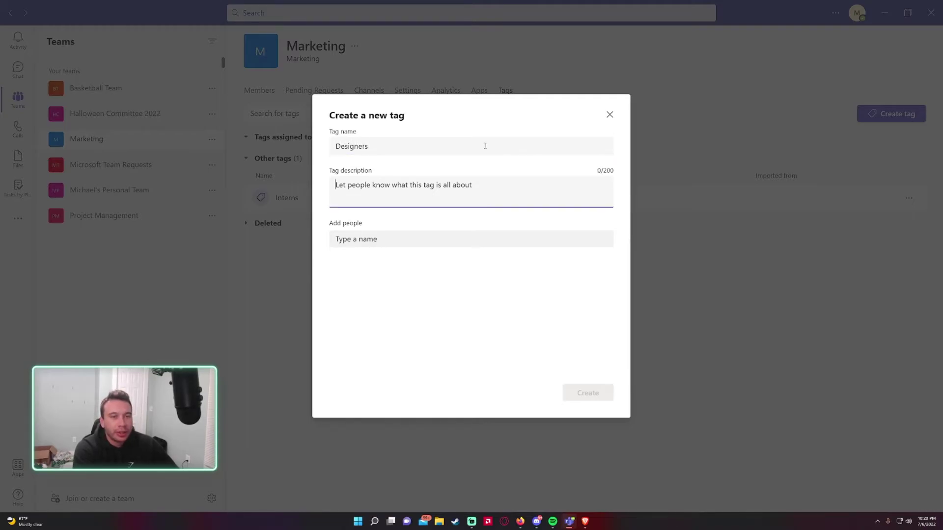
pyautogui.write('Tag for Designers')
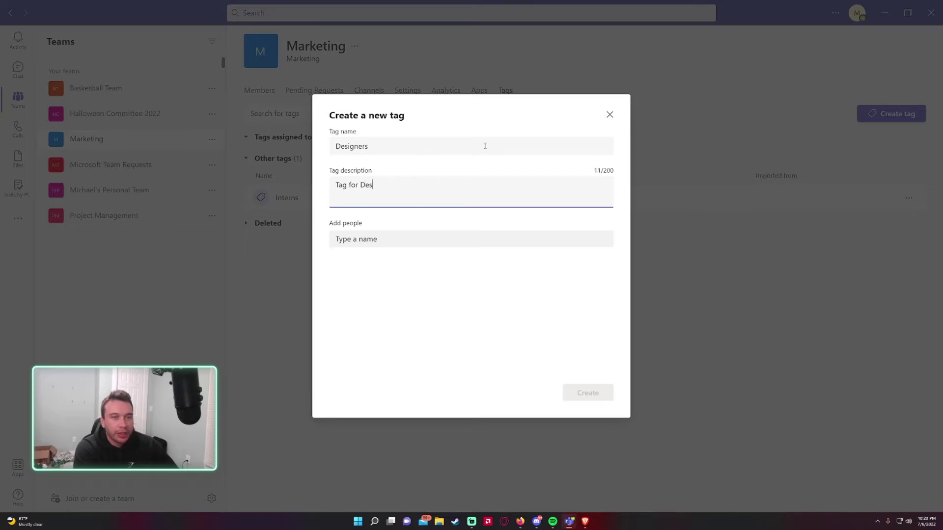
pyautogui.press('Tab')
# Add the first person in the members and guests list to the Designers tag and create the tag.
pyautogui.write('bob')
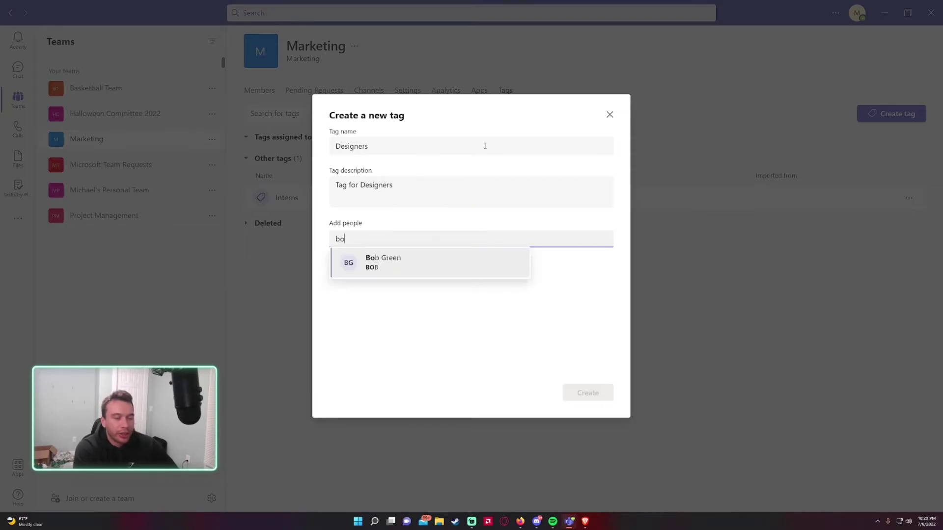
pyautogui.click(428, 258)
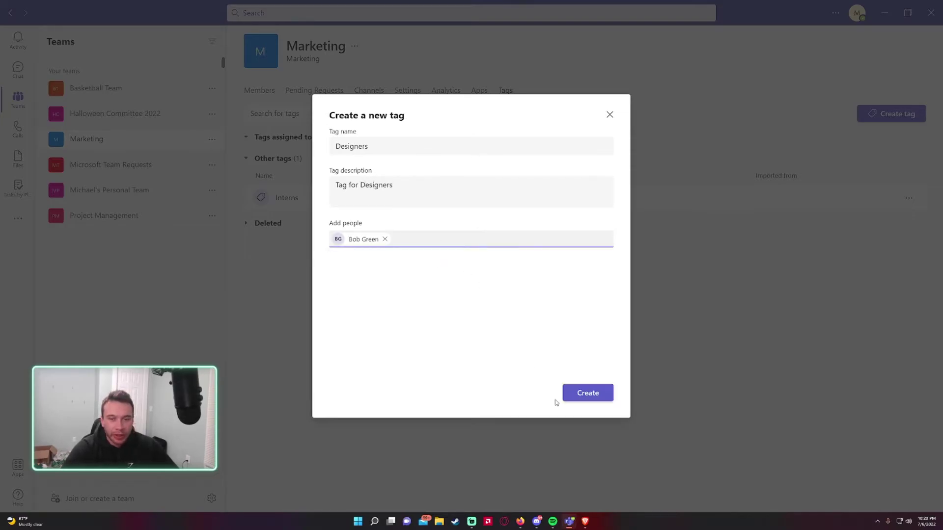
pyautogui.click(577, 398)
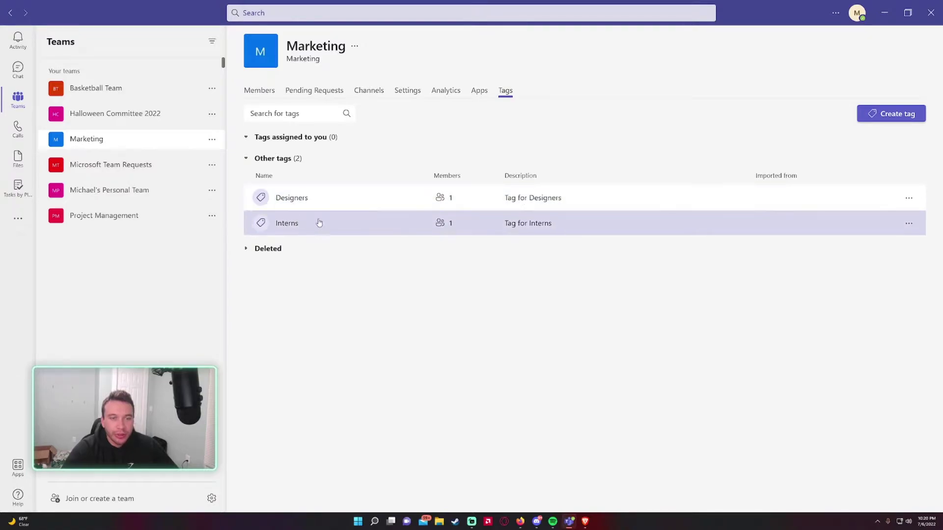
# Collapse the group of tags assigned to you and review the options available for the Designers tag.
pyautogui.doubleClick(245, 138)
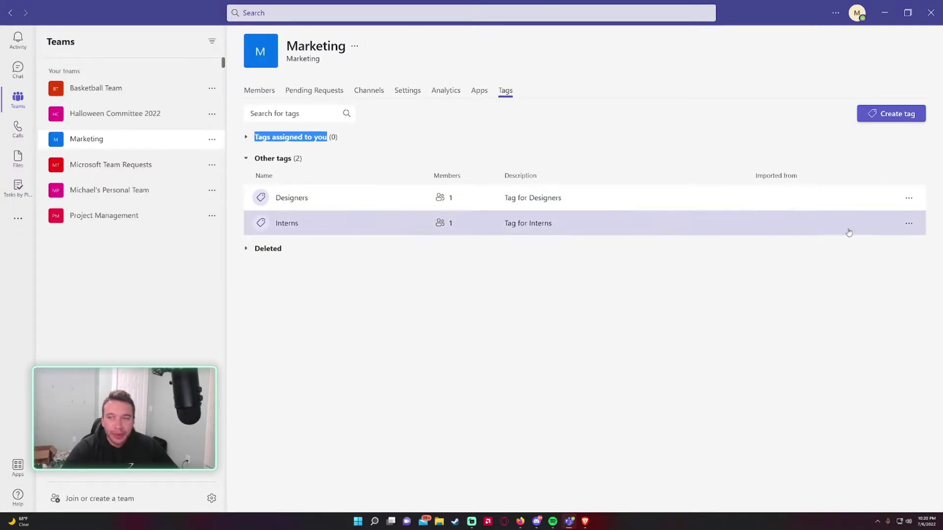
pyautogui.click(802, 153)
pyautogui.click(909, 199)
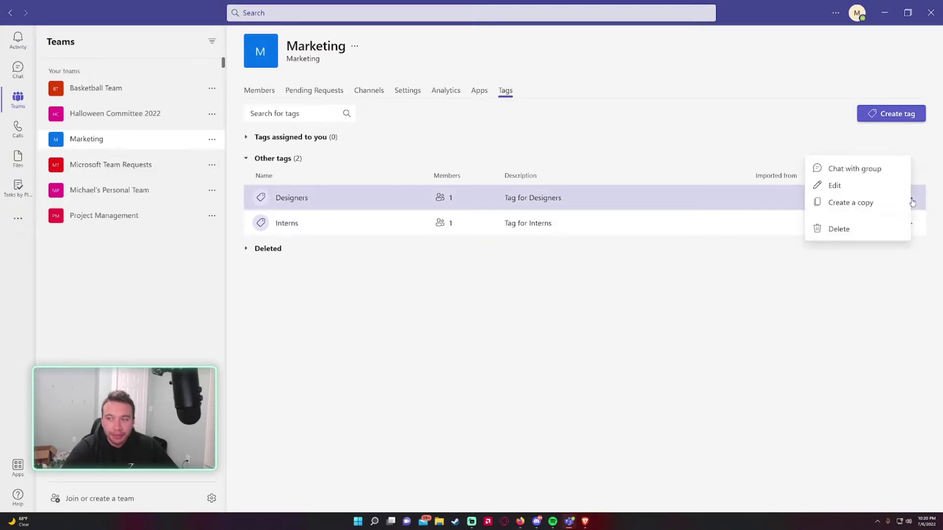
pyautogui.click(697, 151)
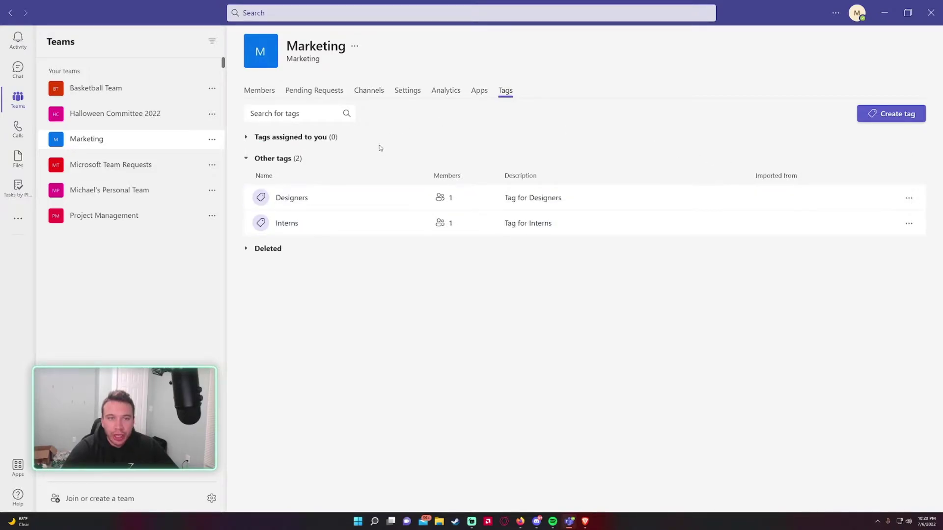
pyautogui.click(909, 198)
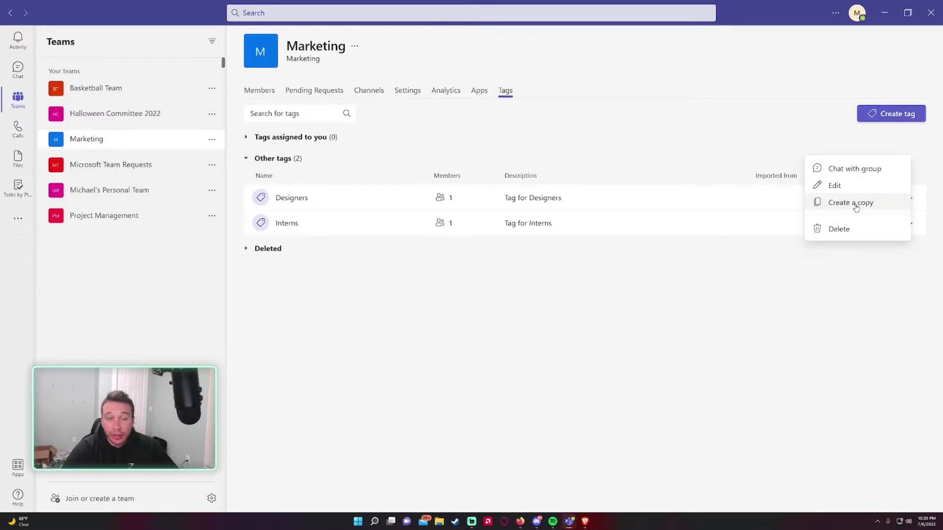
pyautogui.click(793, 313)
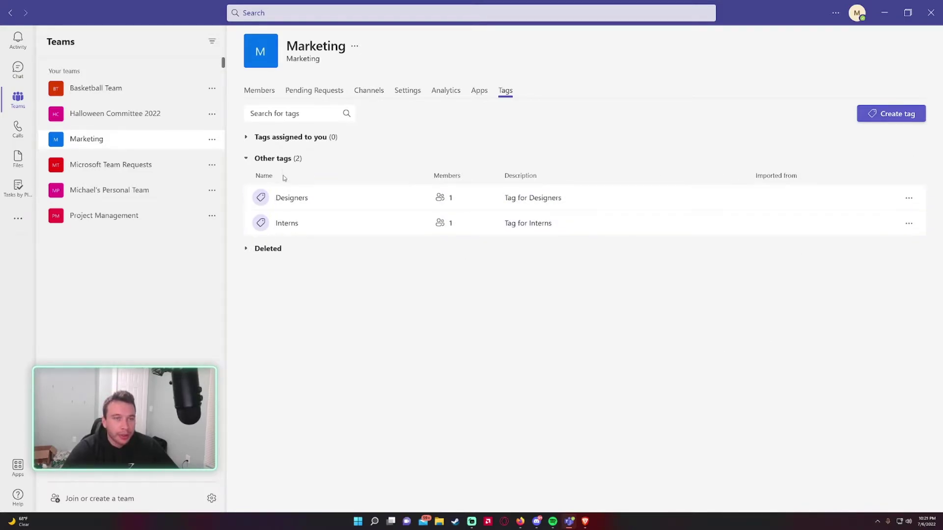
# Start a new conversation in the Marketing team's General channel and mention the Interns tag in it.
pyautogui.click(260, 90)
pyautogui.click(138, 143)
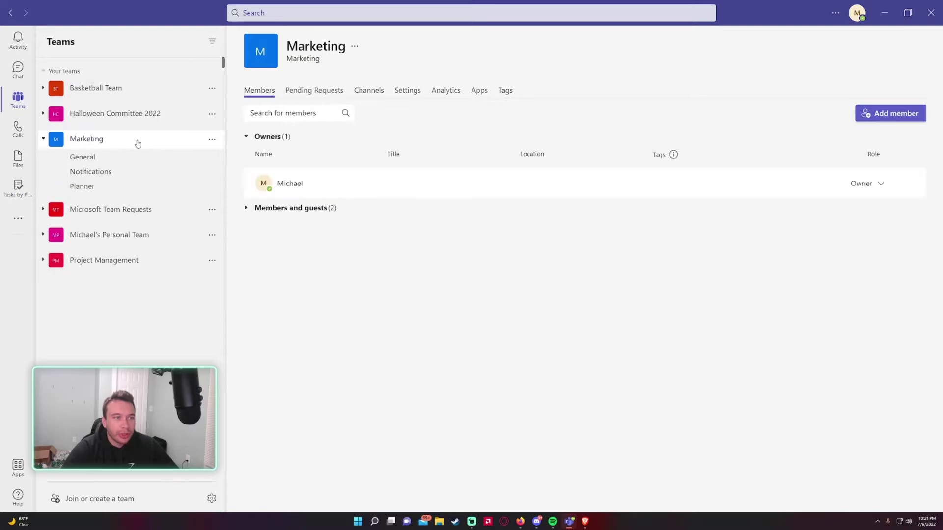
pyautogui.click(131, 156)
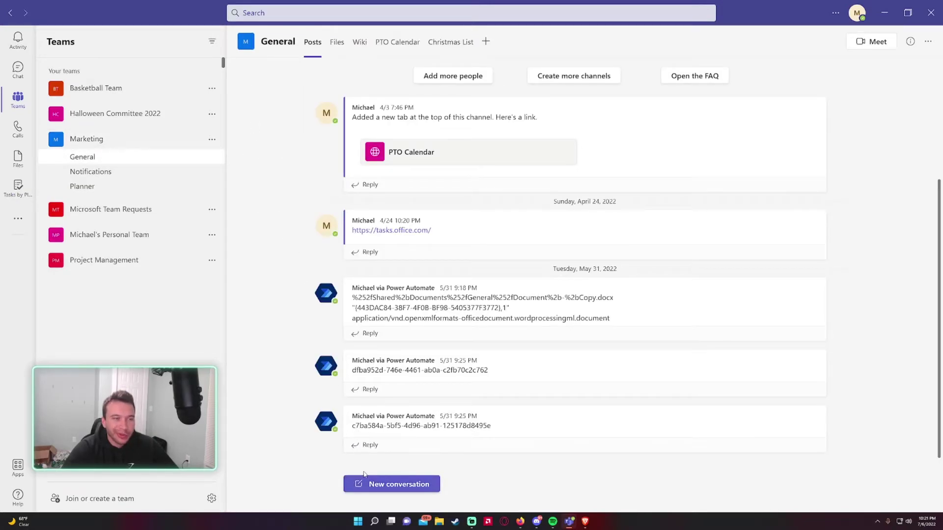
pyautogui.click(387, 486)
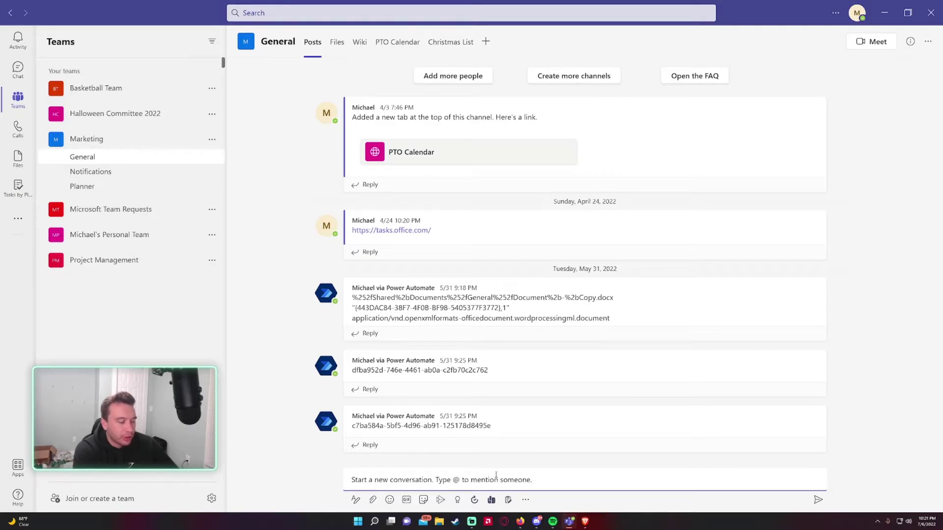
pyautogui.write('@')
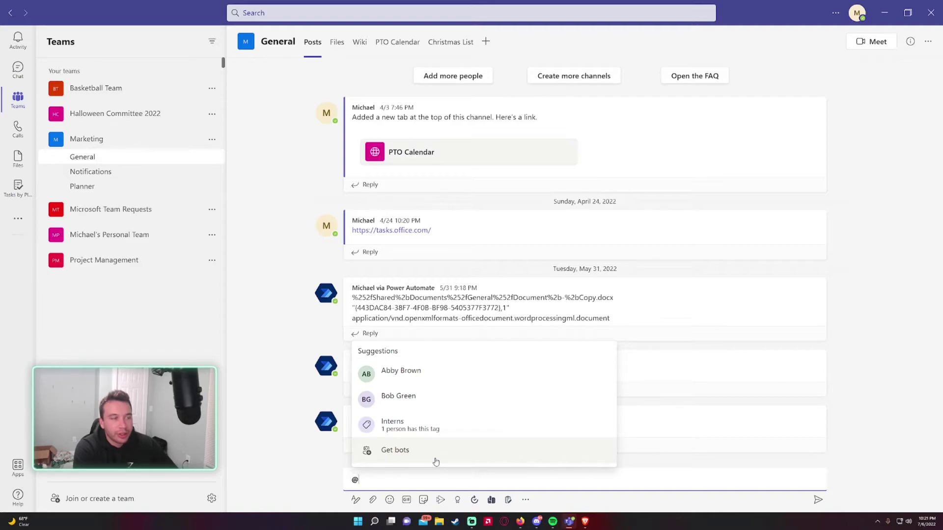
pyautogui.write('de')
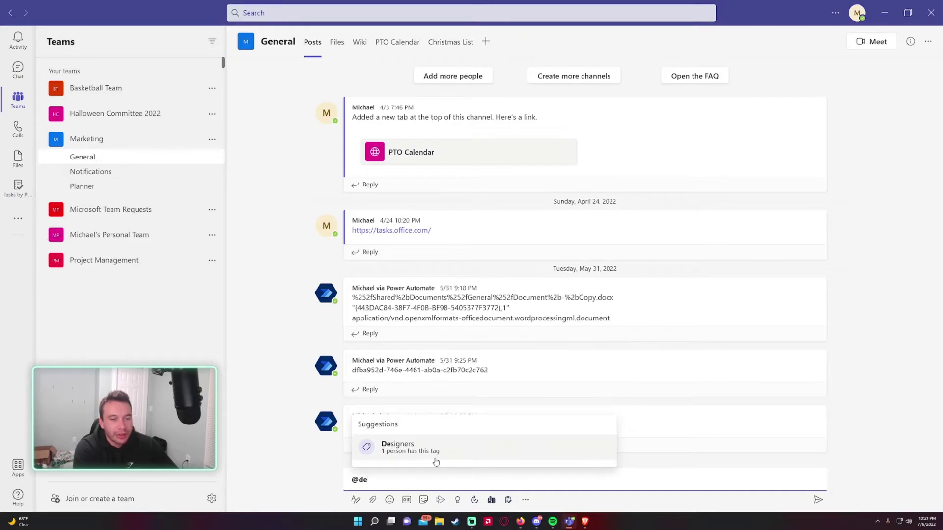
pyautogui.press('BackSpace')
pyautogui.write('intern')
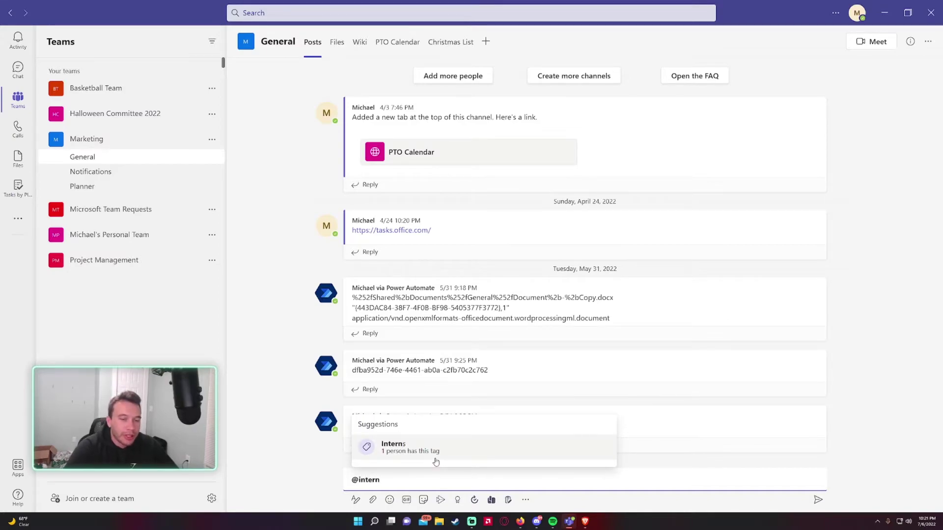
pyautogui.click(436, 447)
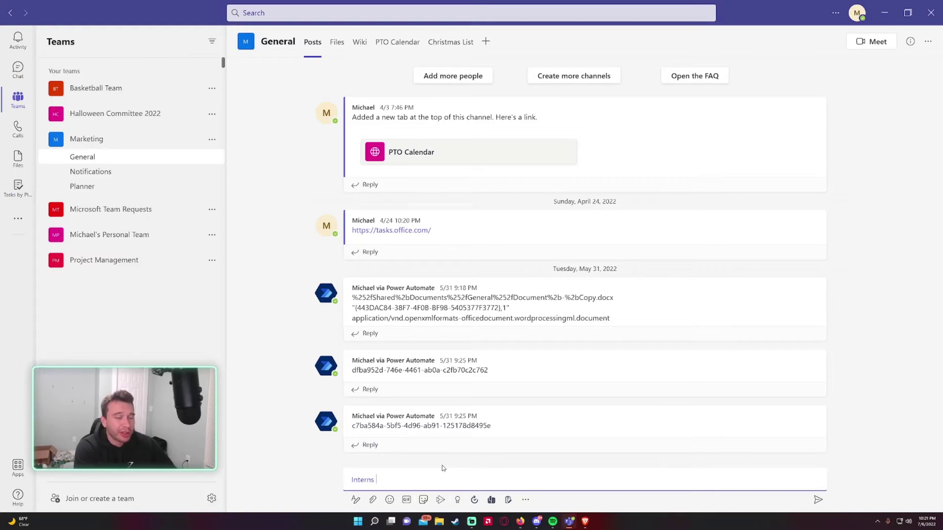
# Complete the Interns message with "Report to Lunch at 12:30PM in the break room" and post it to the channel.
pyautogui.write('eport to')
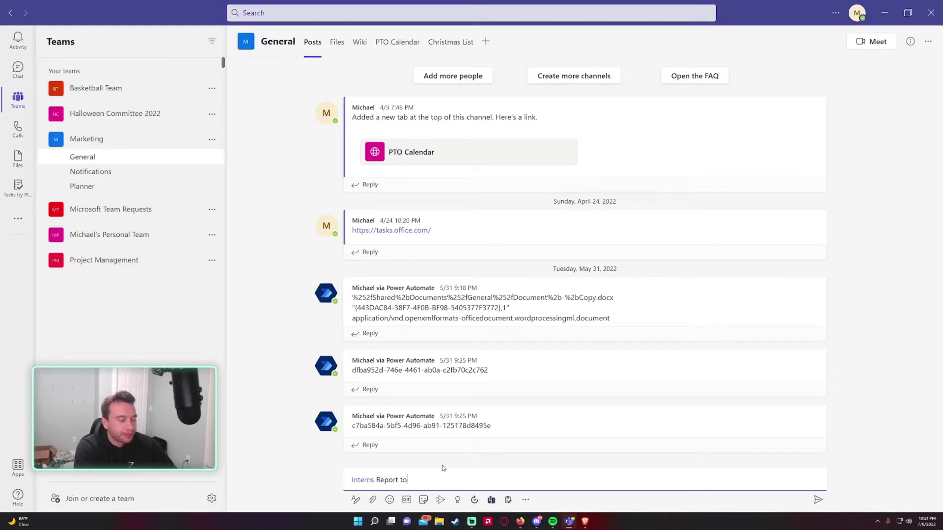
pyautogui.write(' Lunch at ')
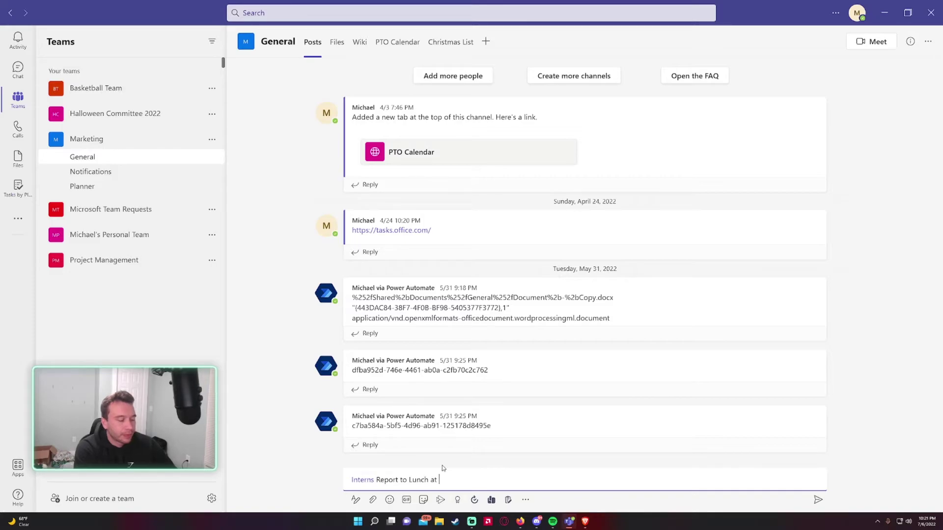
pyautogui.write('12:30PM')
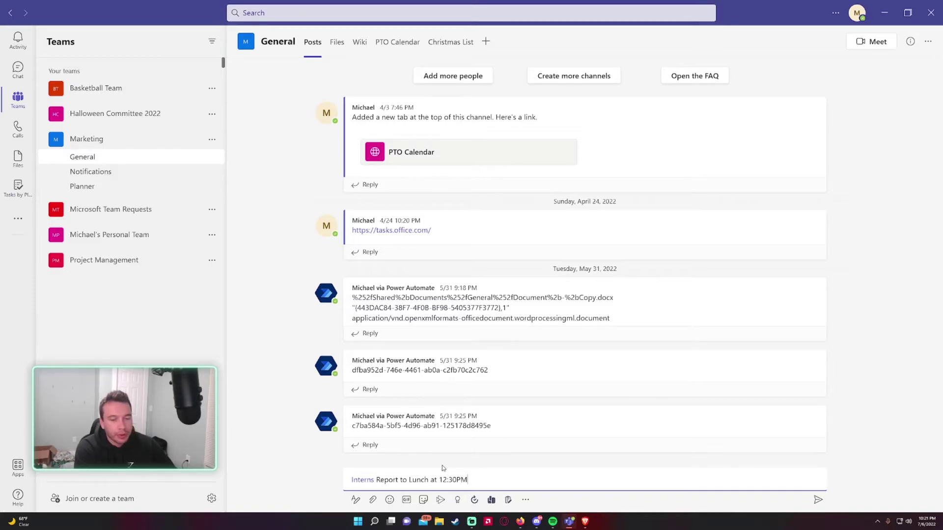
pyautogui.write(' in the break ro')
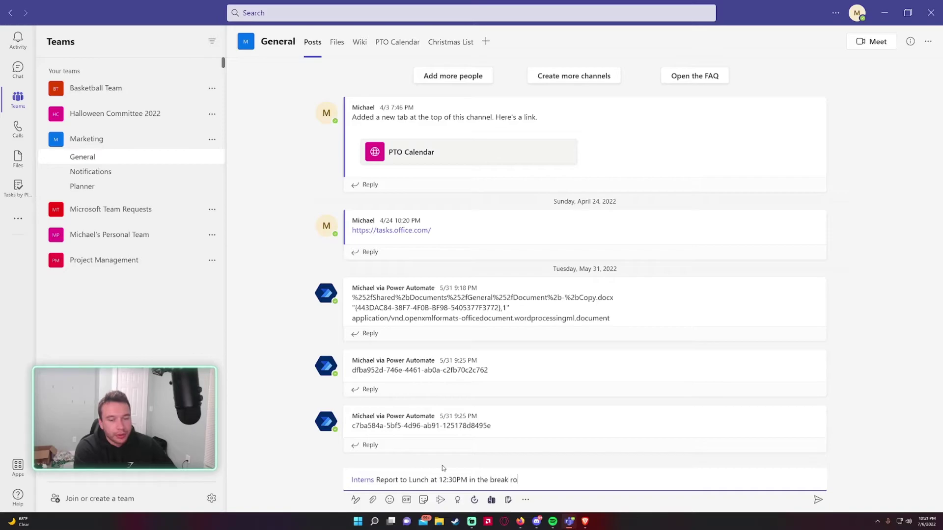
pyautogui.write('om')
pyautogui.press('Return')
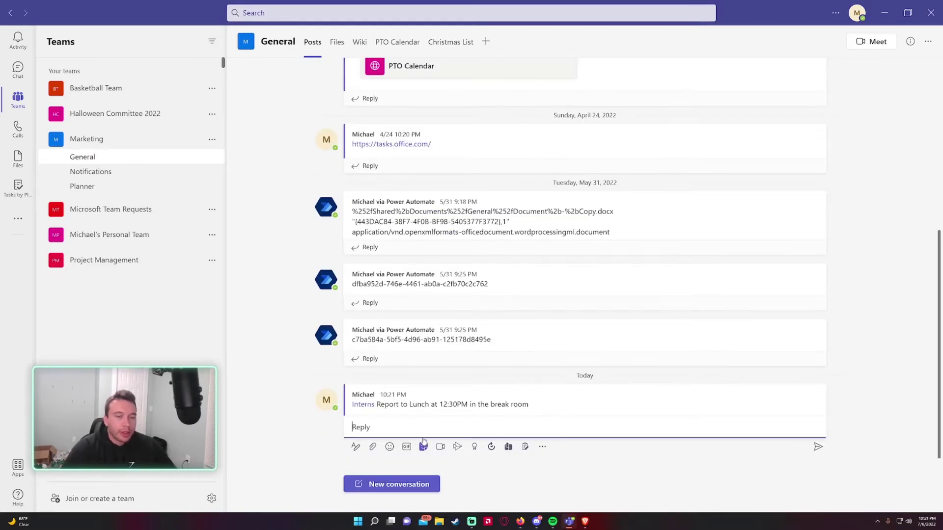
pyautogui.moveTo(422, 394)
pyautogui.click(288, 371)
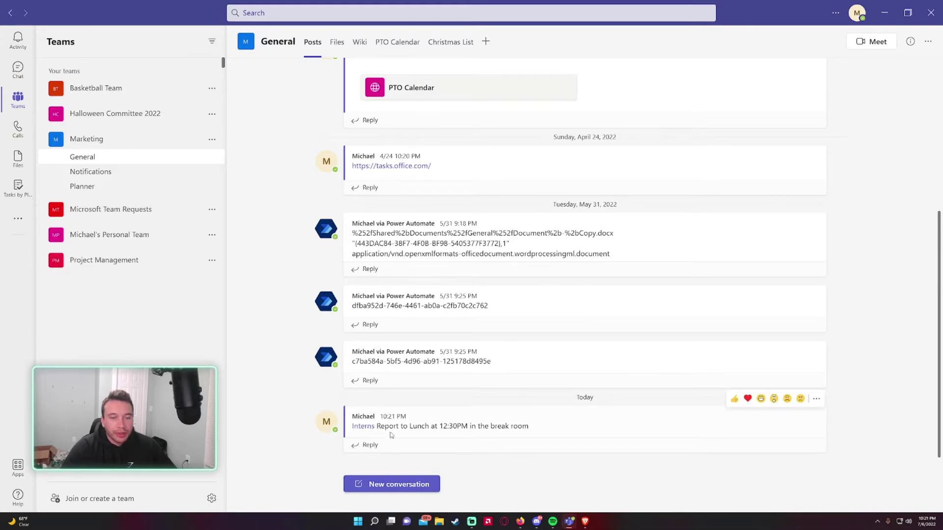
pyautogui.moveTo(421, 426); pyautogui.dragTo(453, 426)
pyautogui.click(402, 425)
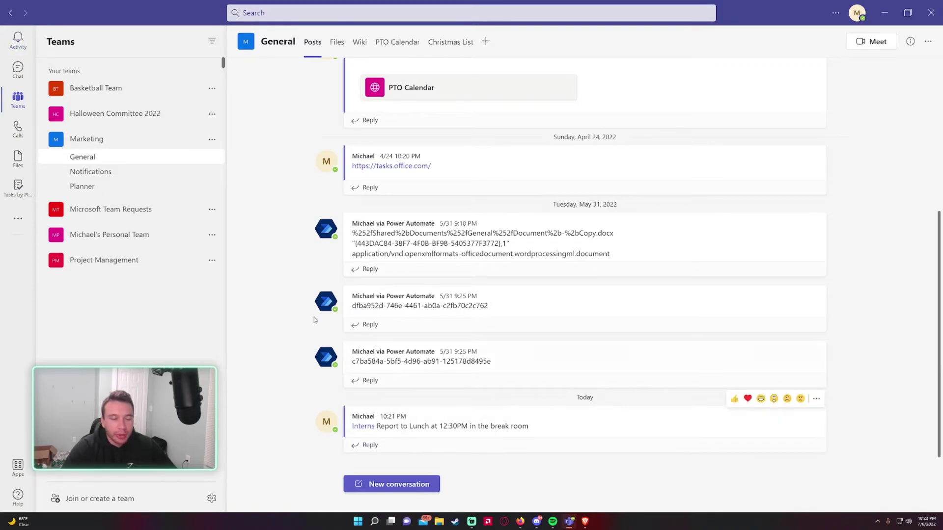
# Return to the Marketing team's tag list and review the Designers tag's details and its editing options.
pyautogui.click(211, 139)
pyautogui.click(231, 182)
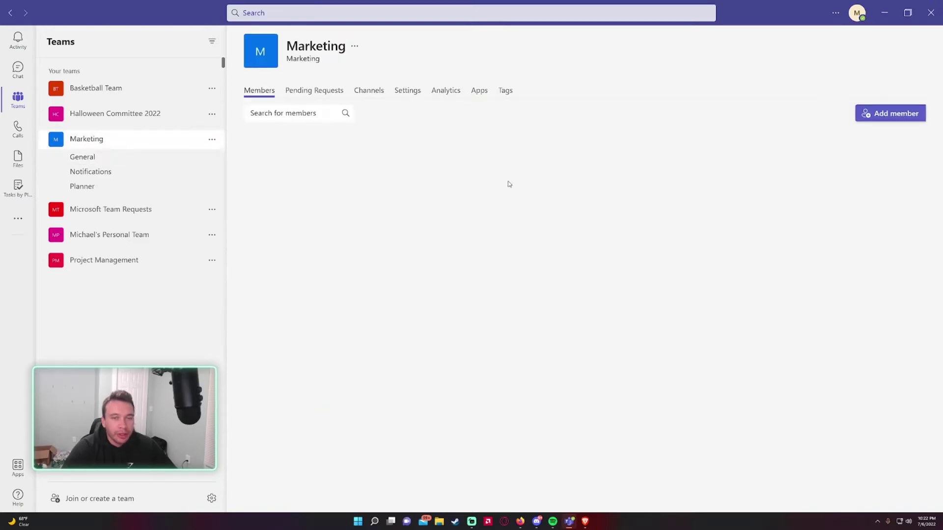
pyautogui.click(510, 90)
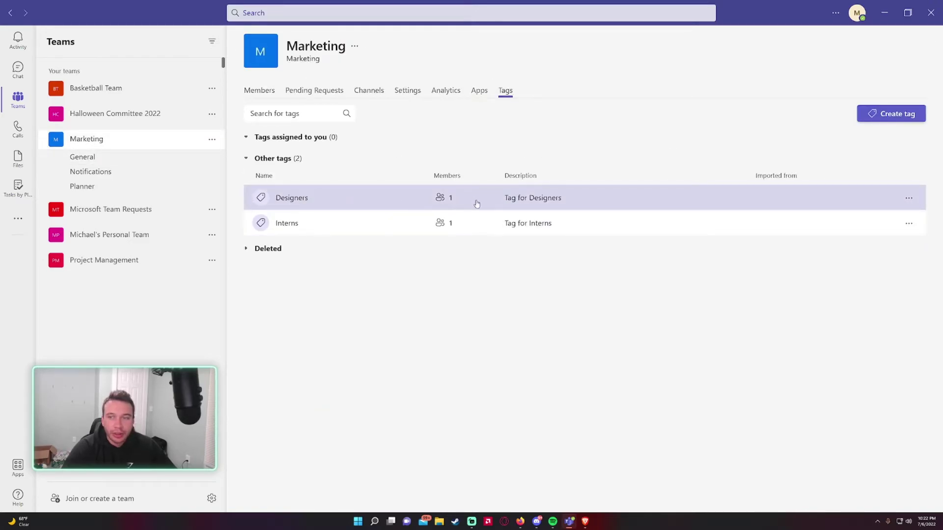
pyautogui.click(379, 202)
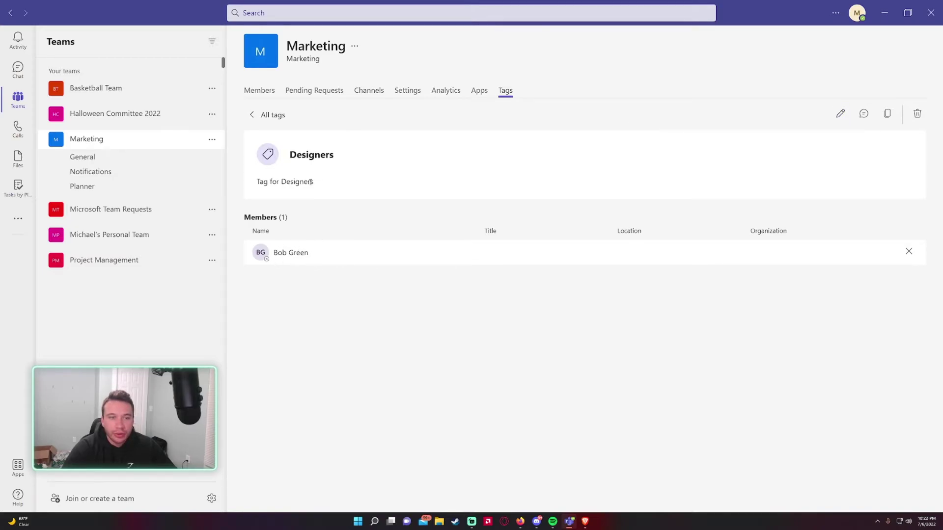
pyautogui.click(841, 116)
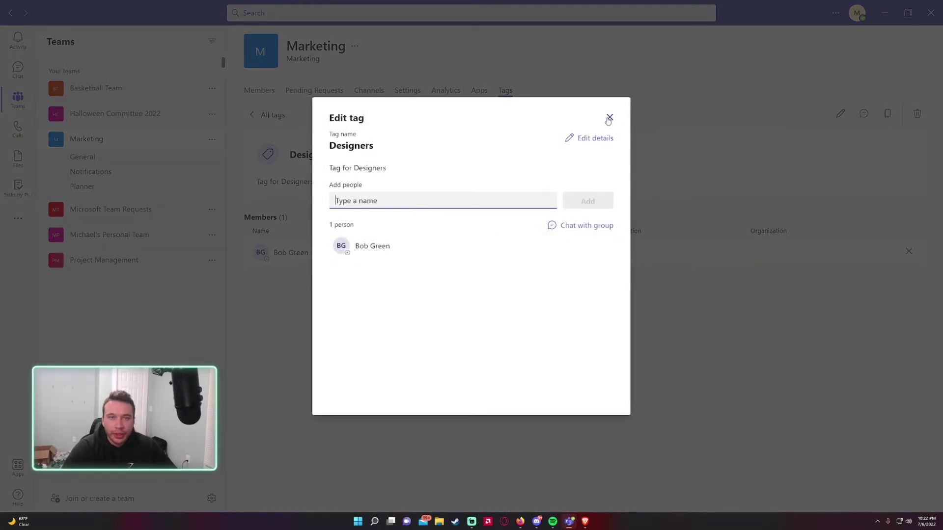
pyautogui.click(609, 117)
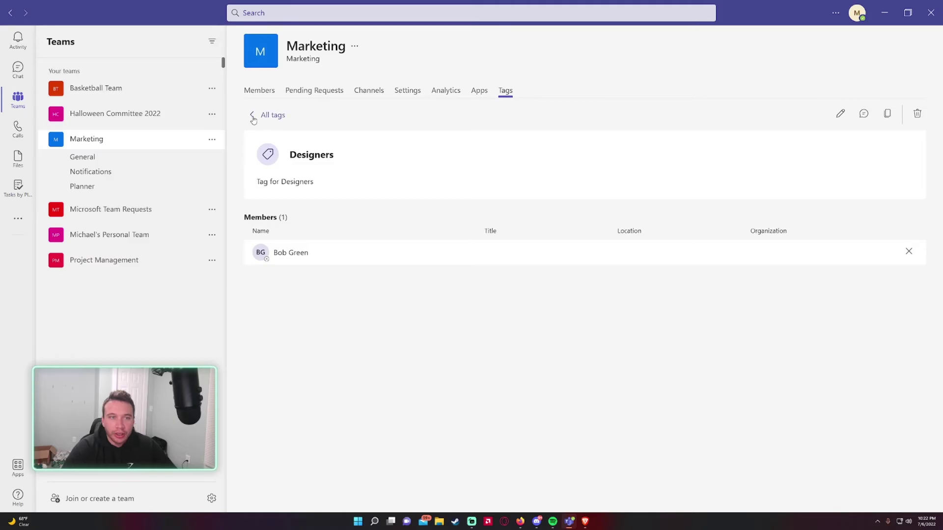
pyautogui.click(253, 117)
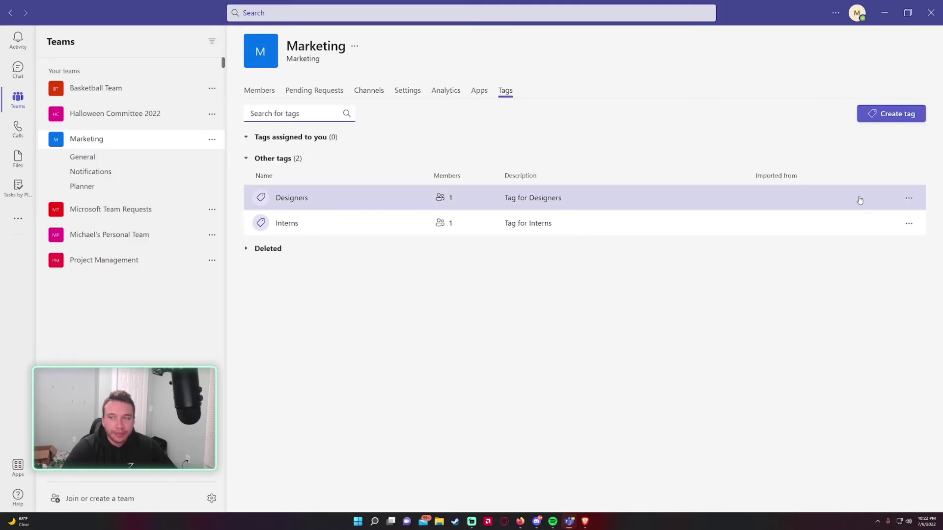
# Edit the Designers tag to add the team owner as a member.
pyautogui.click(909, 197)
pyautogui.click(881, 187)
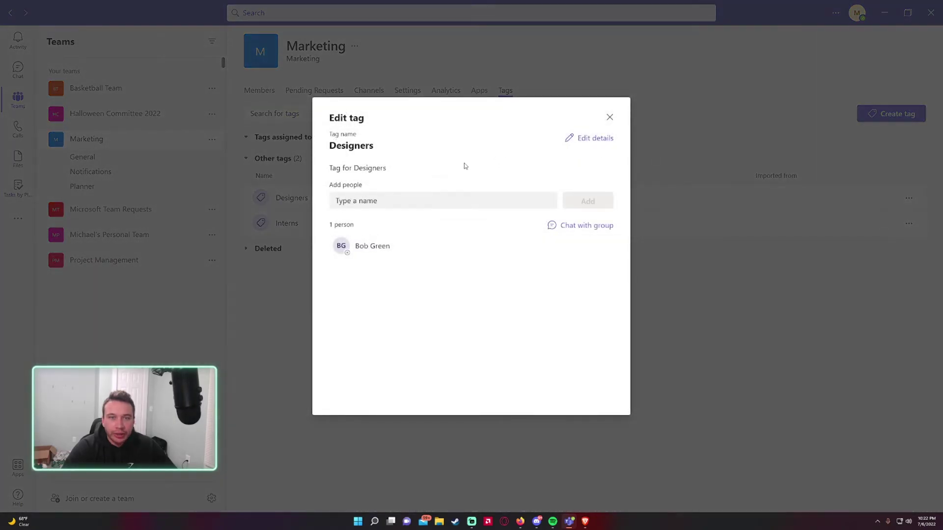
pyautogui.click(459, 196)
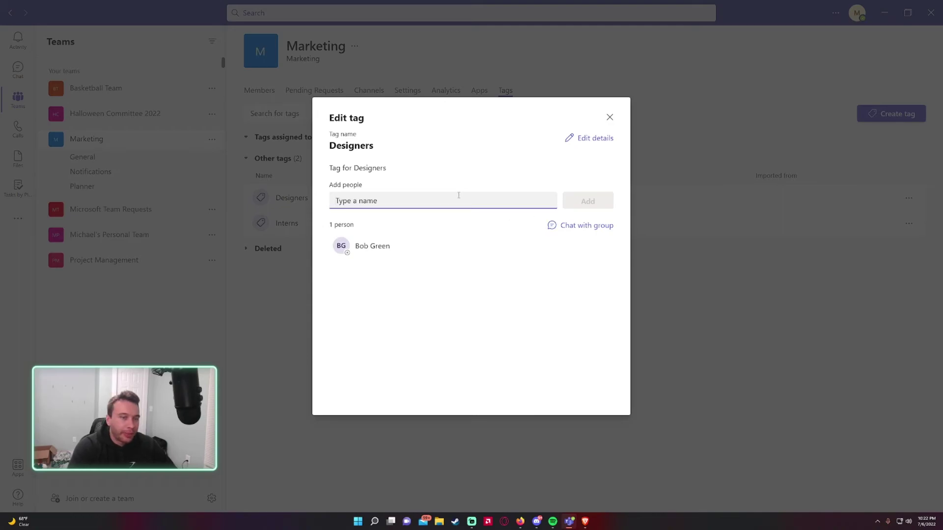
pyautogui.write('mich')
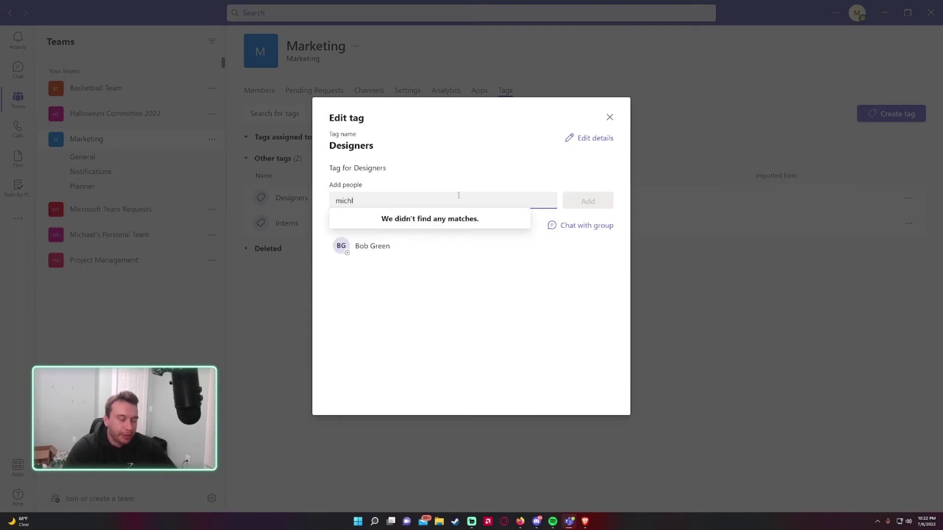
pyautogui.click(457, 225)
pyautogui.click(587, 201)
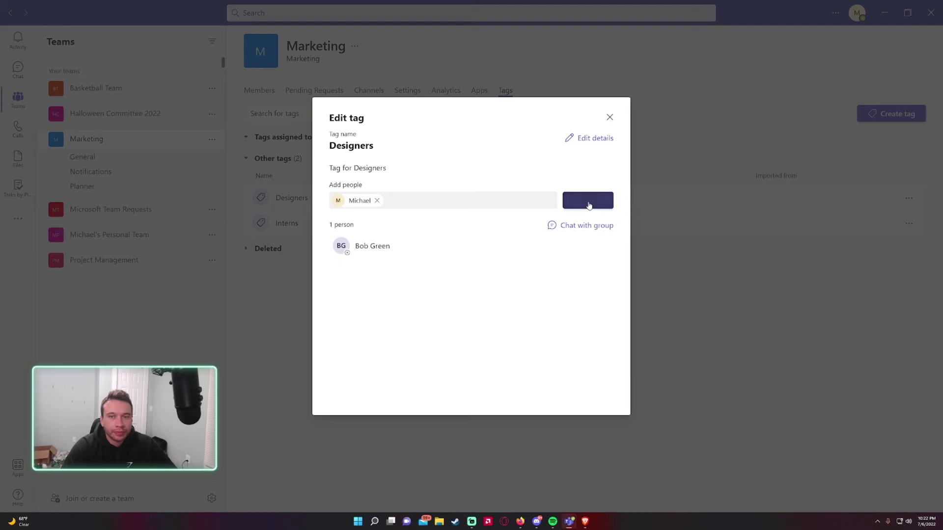
pyautogui.click(609, 118)
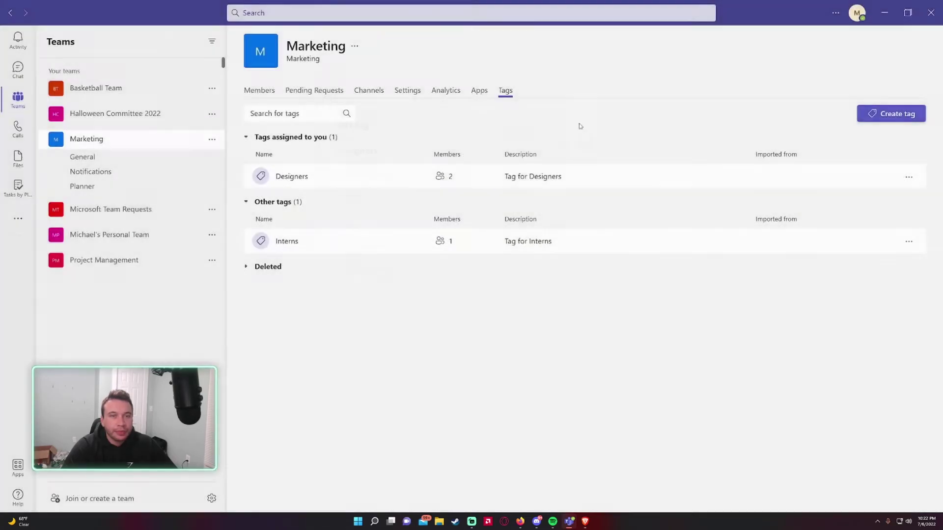
# Post a new conversation in the General channel mentioning the Designers tag with the text "Hey, good work on the latest designs!".
pyautogui.click(116, 156)
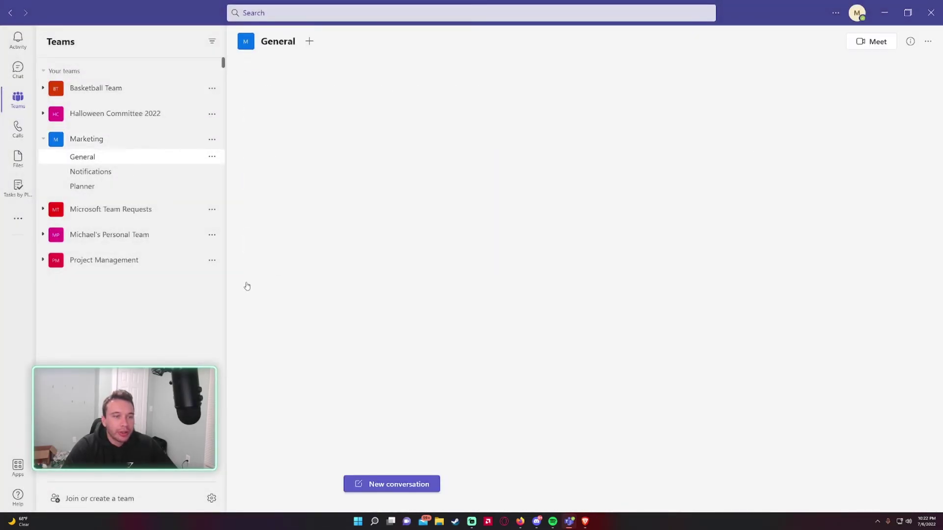
pyautogui.click(361, 484)
pyautogui.write('@d')
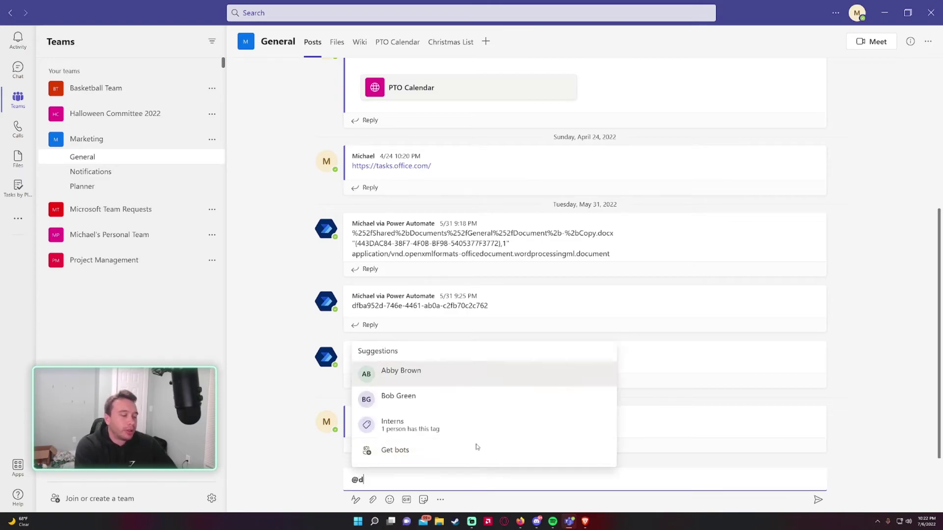
pyautogui.write('esign')
pyautogui.click(475, 447)
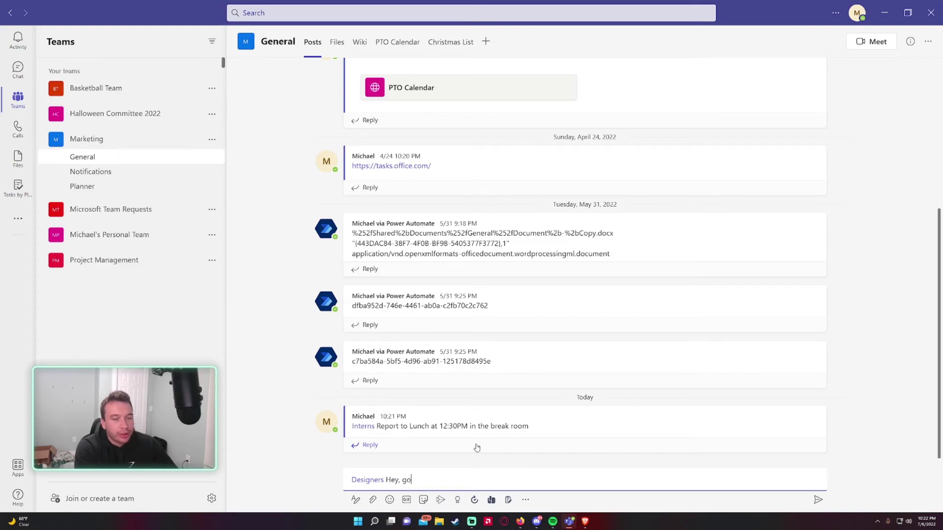
pyautogui.write('rk on the latest designs!')
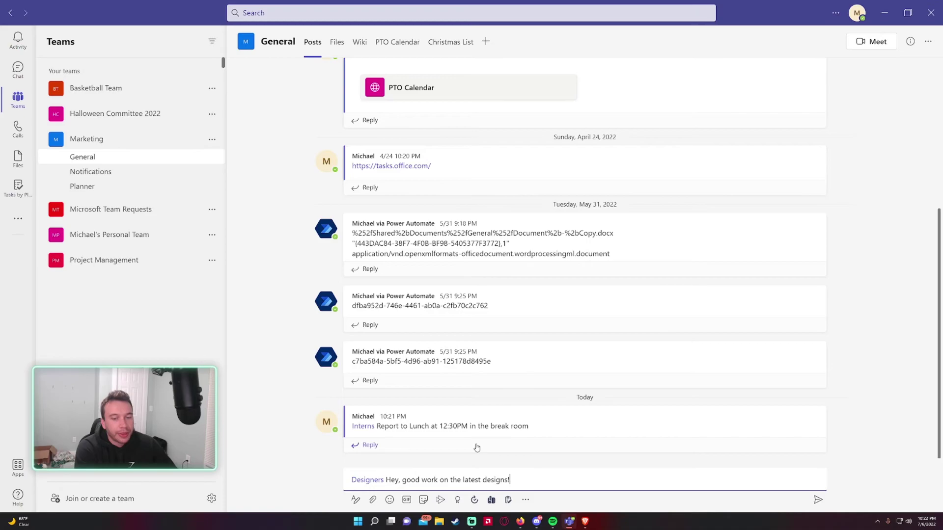
pyautogui.press('Return')
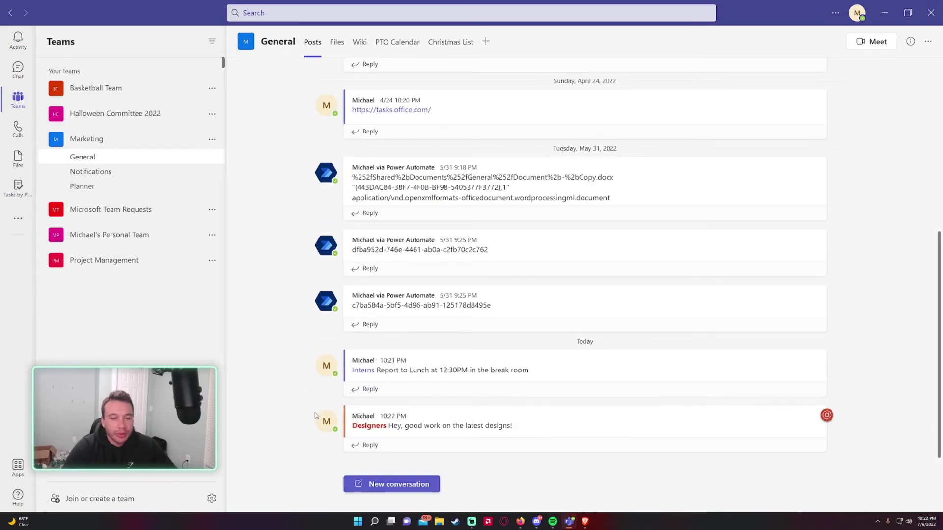
pyautogui.moveTo(394, 422)
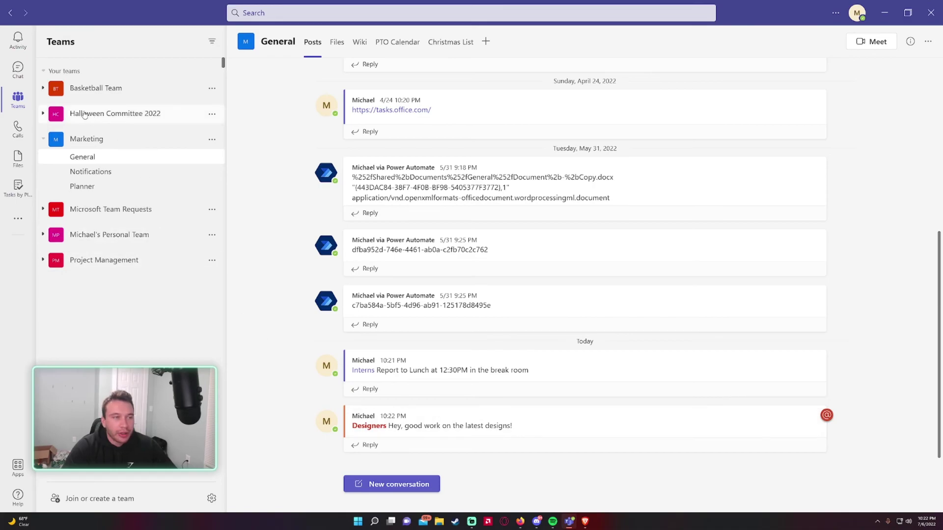
# Check the activity feed for the tag mention, then return to the Marketing team's General channel.
pyautogui.click(18, 40)
pyautogui.click(18, 98)
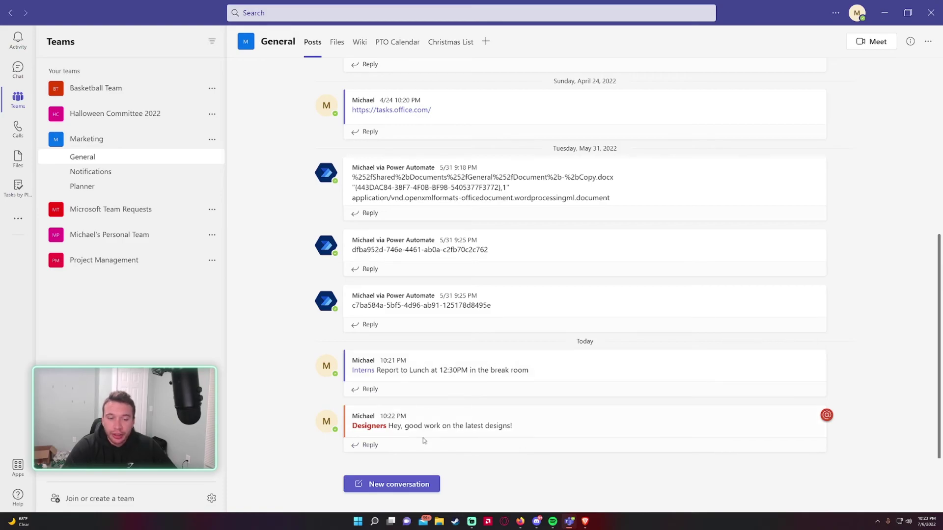
pyautogui.click(122, 171)
pyautogui.click(119, 160)
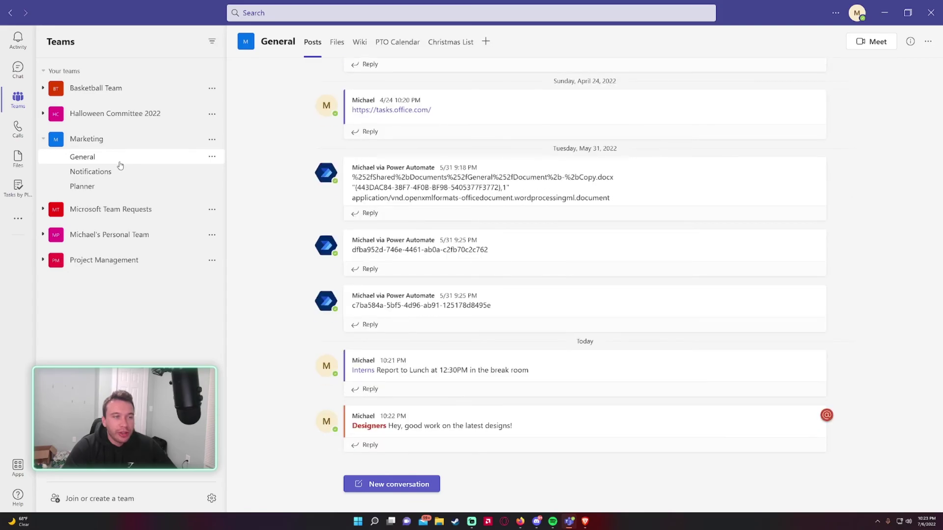